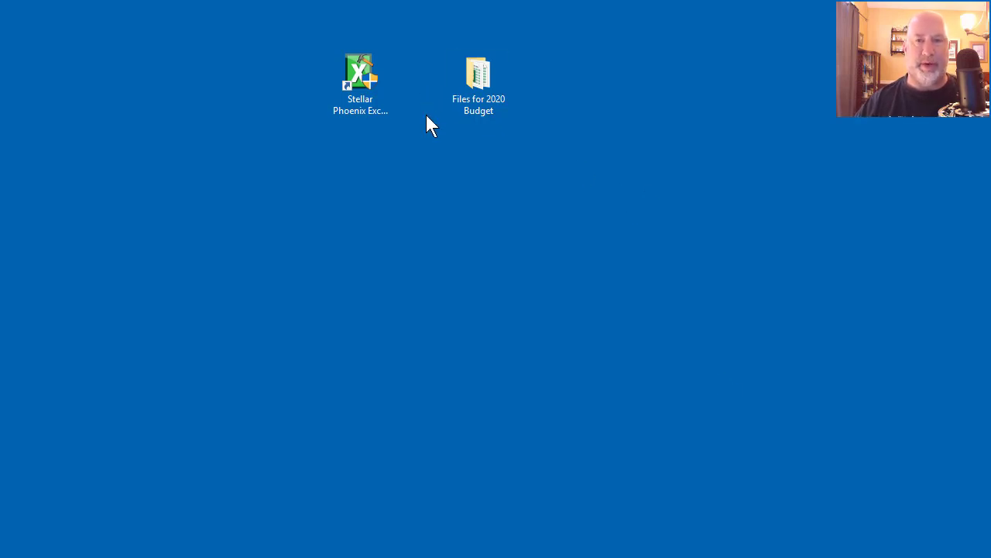
# Select the Files for 2020 Budget folder icon on the desktop.
pyautogui.click(481, 78)
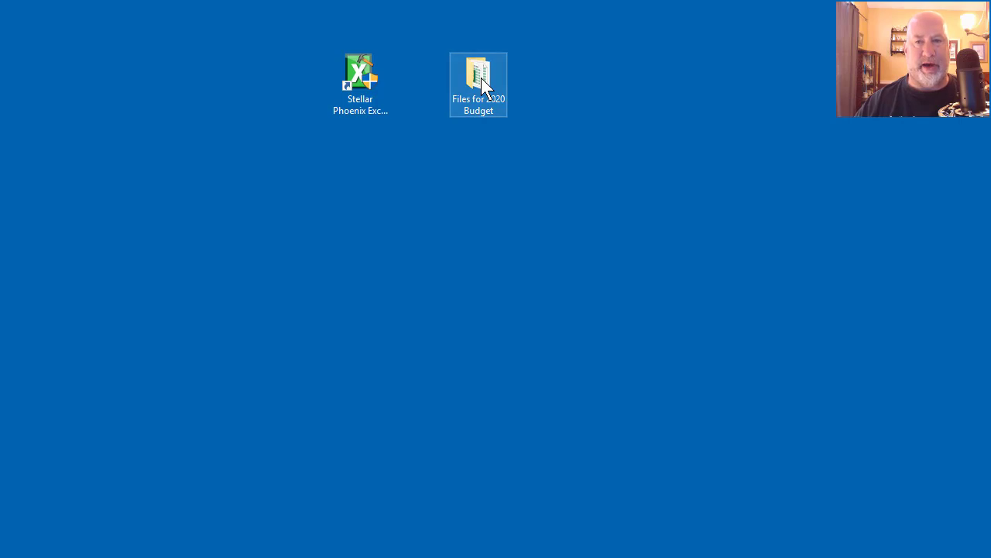
# Open the Files for 2020 Budget folder and launch Timesheet.xls in Excel.
pyautogui.doubleClick(481, 78)
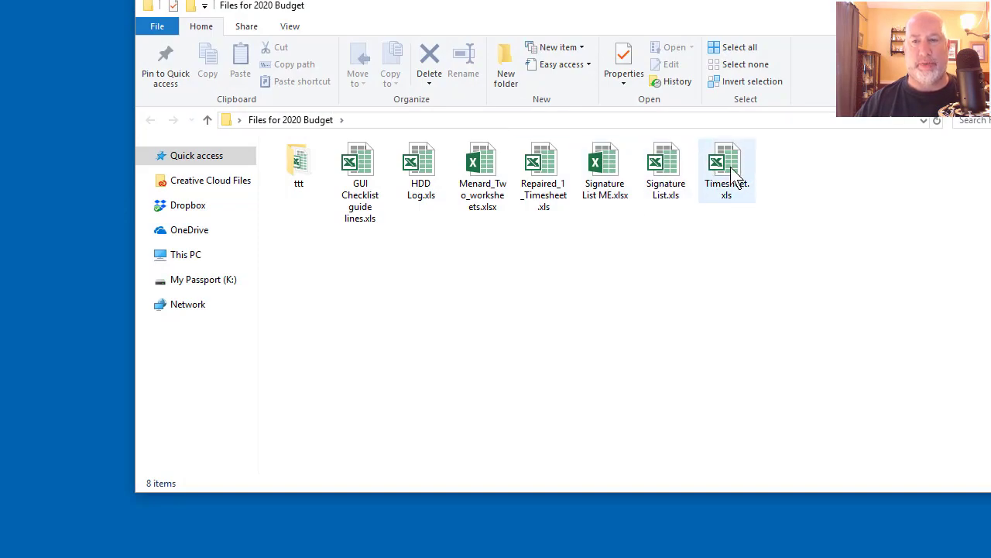
pyautogui.doubleClick(732, 177)
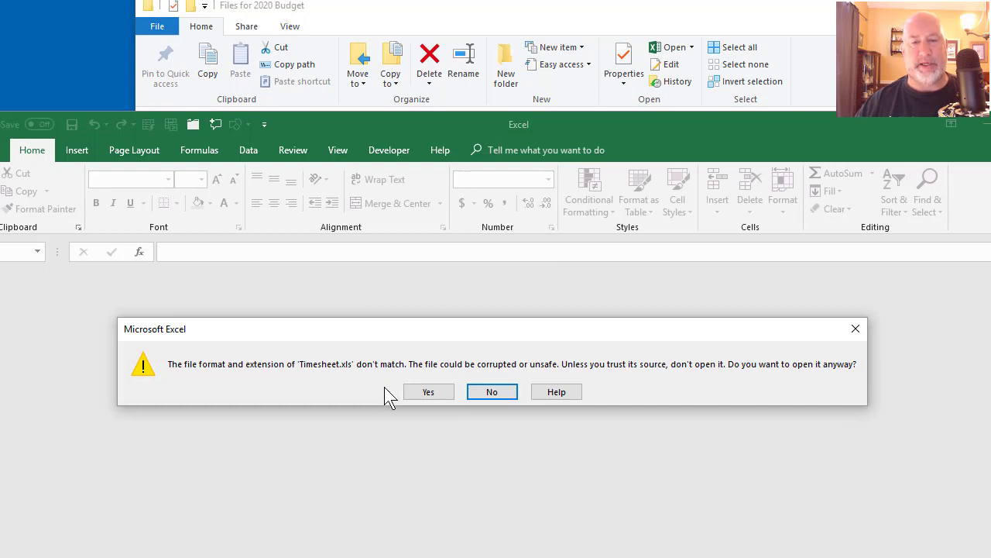
# Accept the format-mismatch warning, then scroll through Timesheet.xls's garbled cells.
pyautogui.click(440, 392)
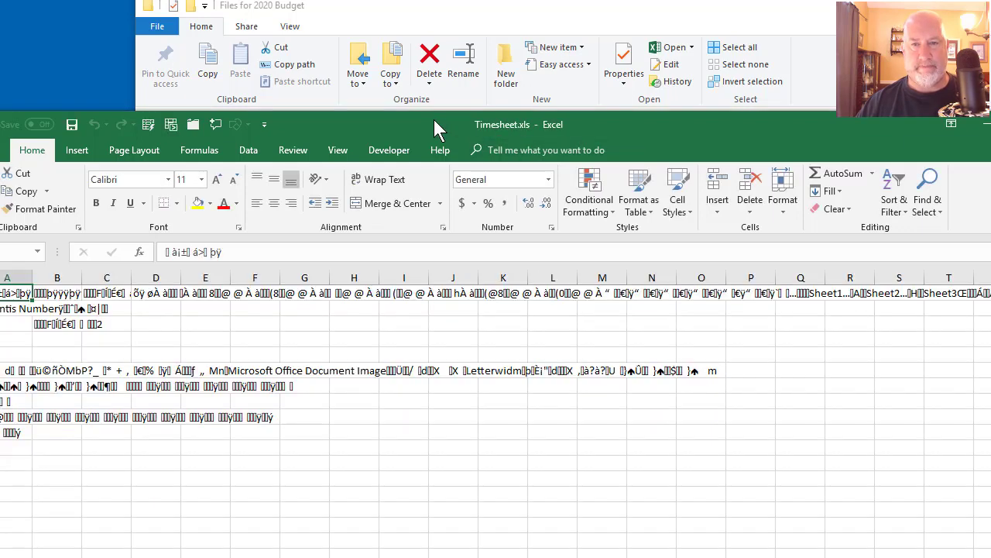
pyautogui.moveTo(434, 120); pyautogui.dragTo(476, 7)
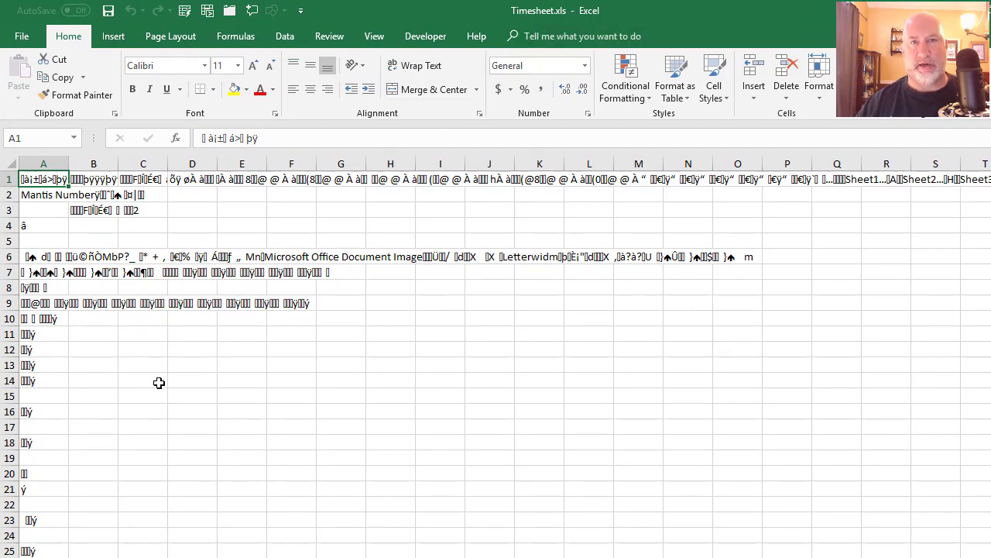
pyautogui.scroll(-2, 159, 383)
pyautogui.scroll(-4, 199, 361)
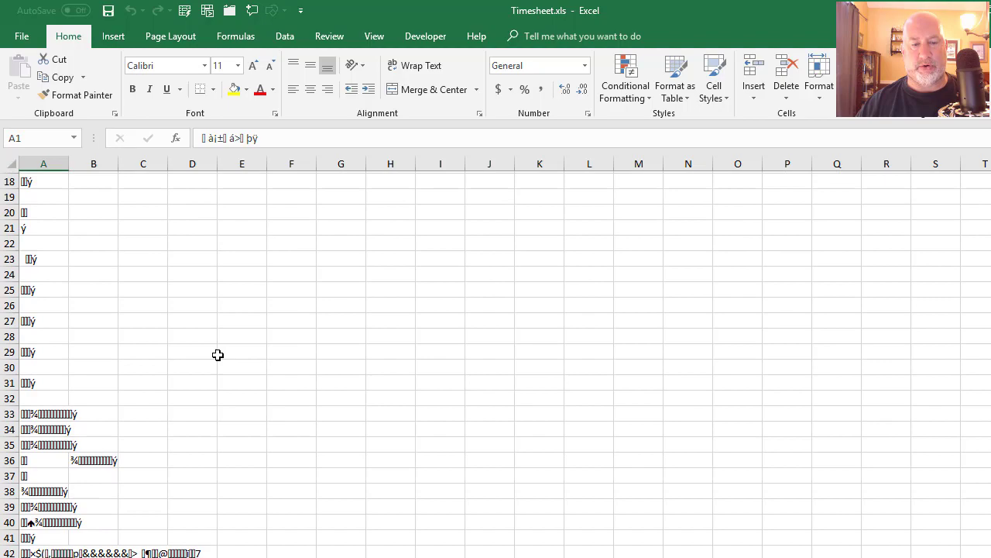
pyautogui.scroll(-2, 219, 354)
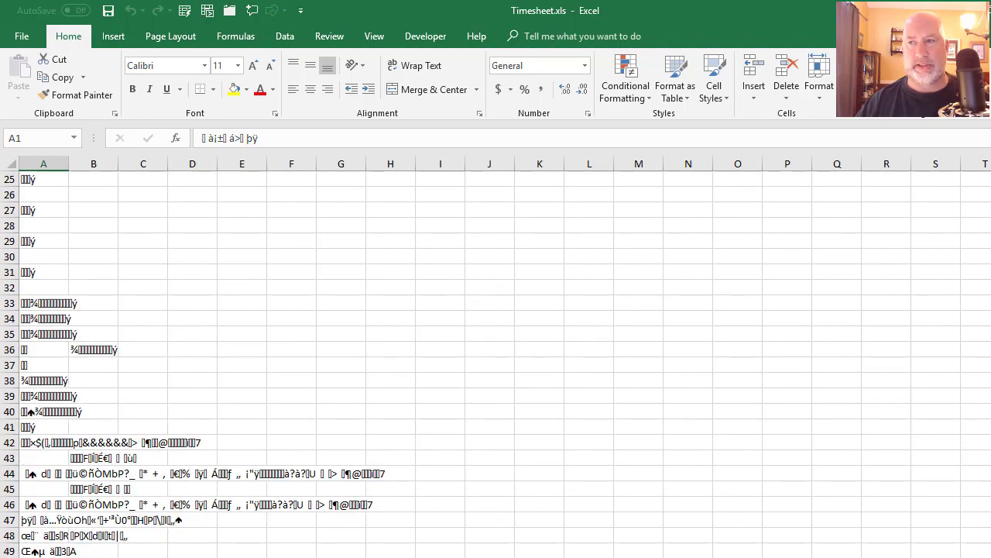
# Close Excel and the folder window, then select the Stellar Phoenix Excel Repair shortcut.
pyautogui.hotkey('alt', 'F4')
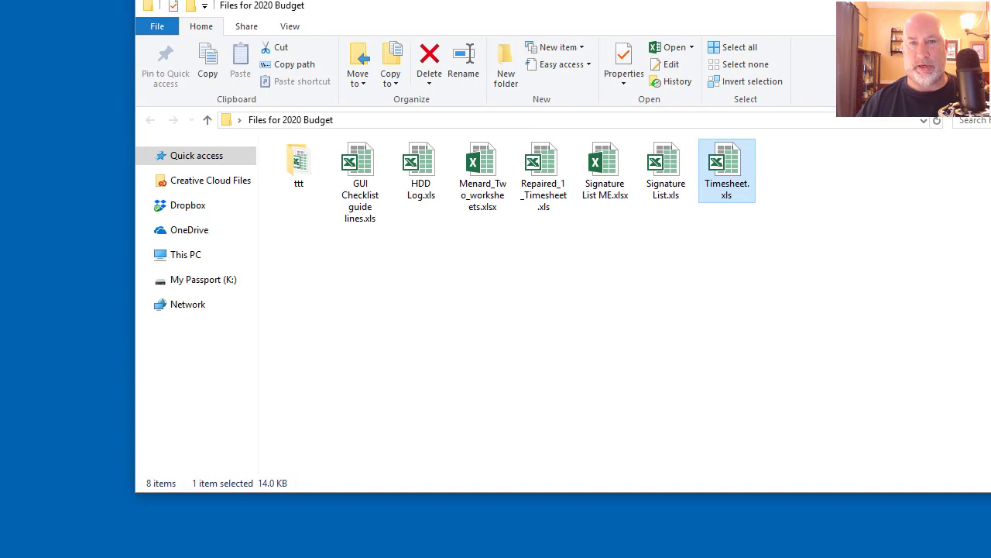
pyautogui.hotkey('alt', 'F4')
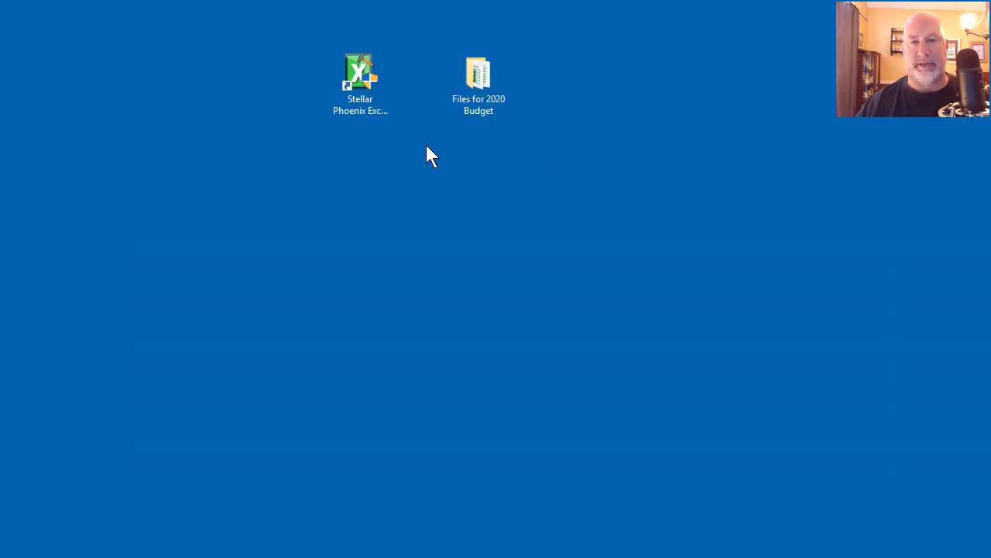
pyautogui.click(369, 86)
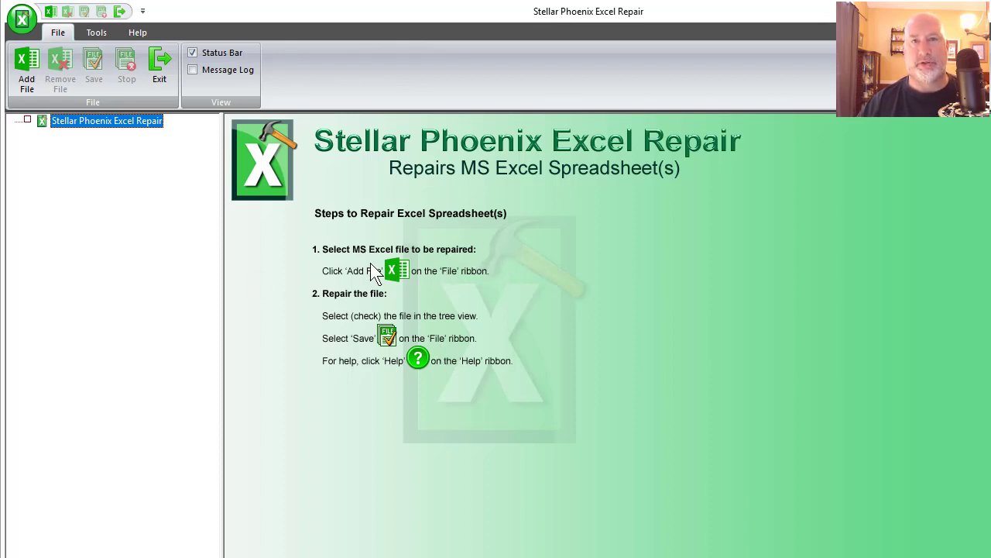
# Add Timesheet.xls as the file to repair and scan it.
pyautogui.click(28, 85)
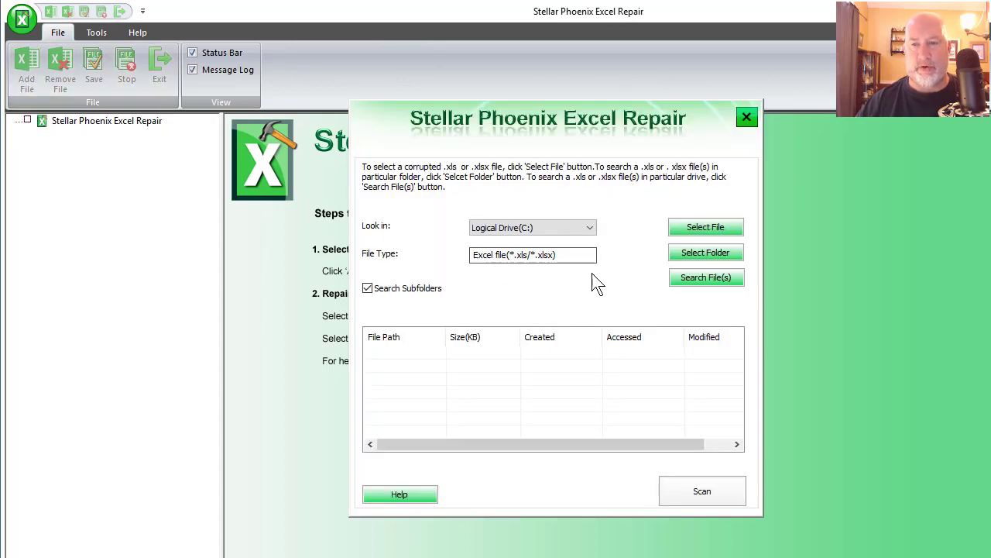
pyautogui.click(701, 229)
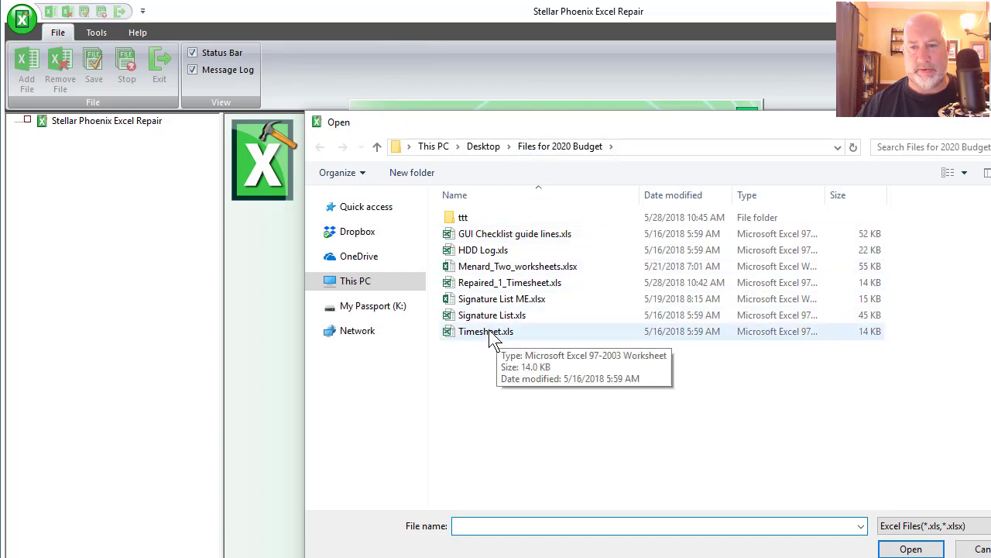
pyautogui.doubleClick(490, 333)
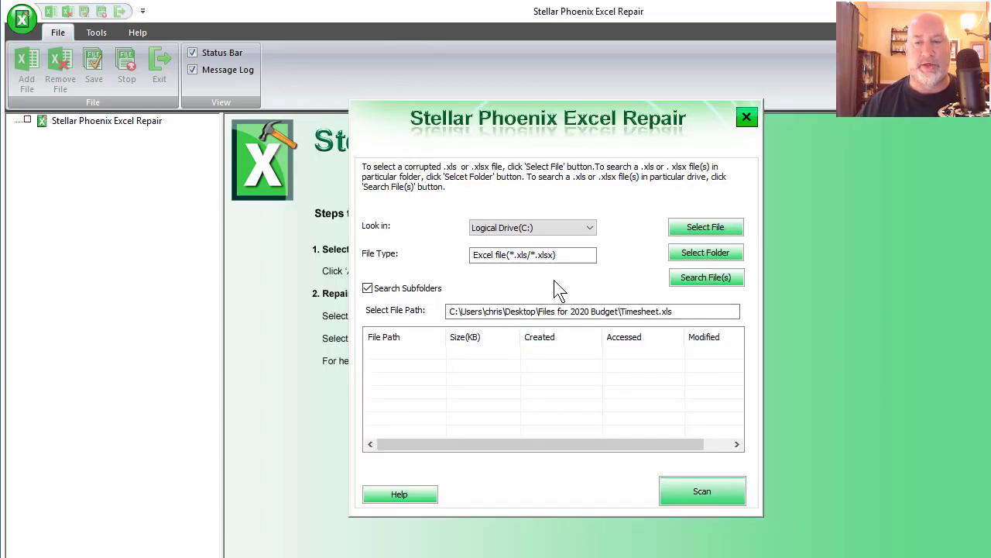
pyautogui.click(696, 493)
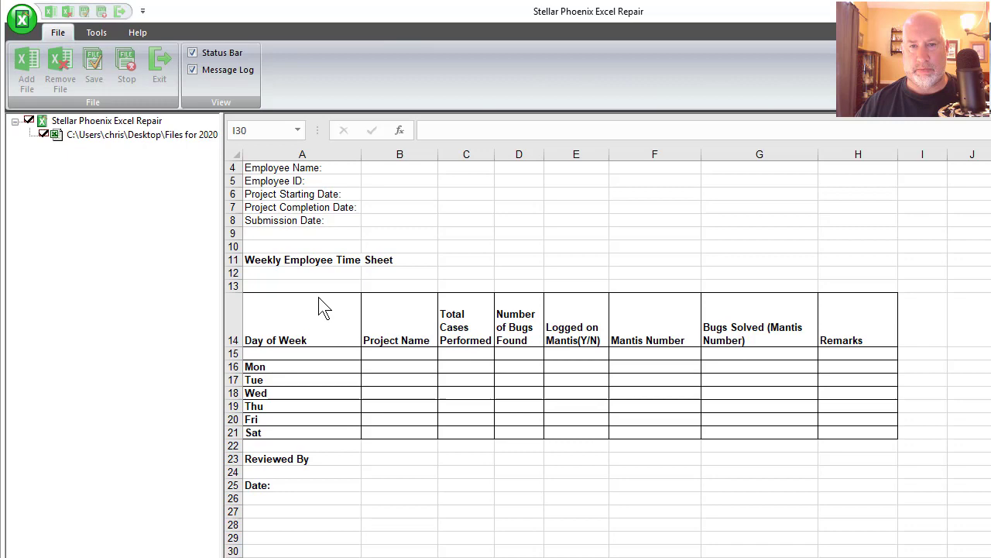
# Scroll through the repaired Weekly Employee Time Sheet preview.
pyautogui.scroll(1, 324, 307)
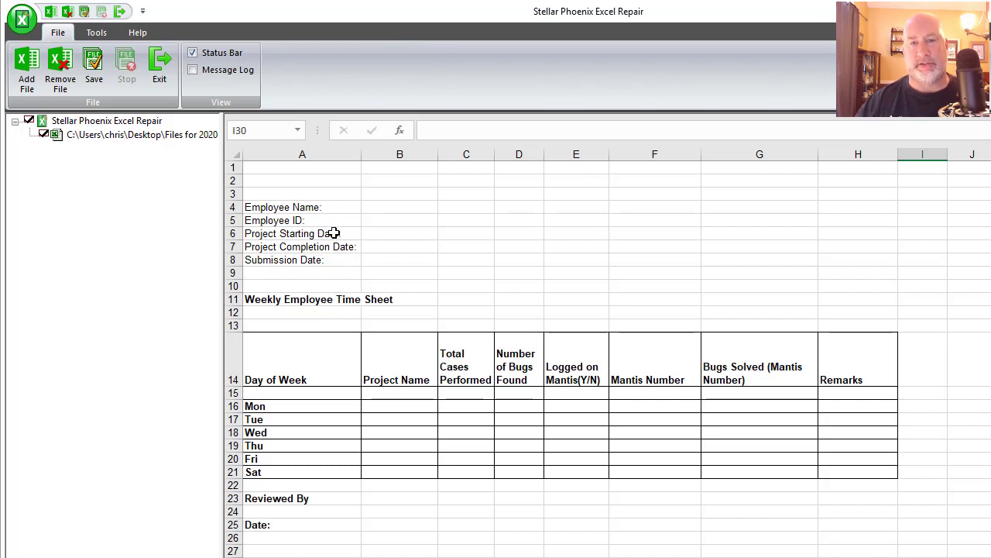
pyautogui.scroll(-3, 326, 230)
pyautogui.scroll(-1, 327, 230)
pyautogui.scroll(3, 328, 228)
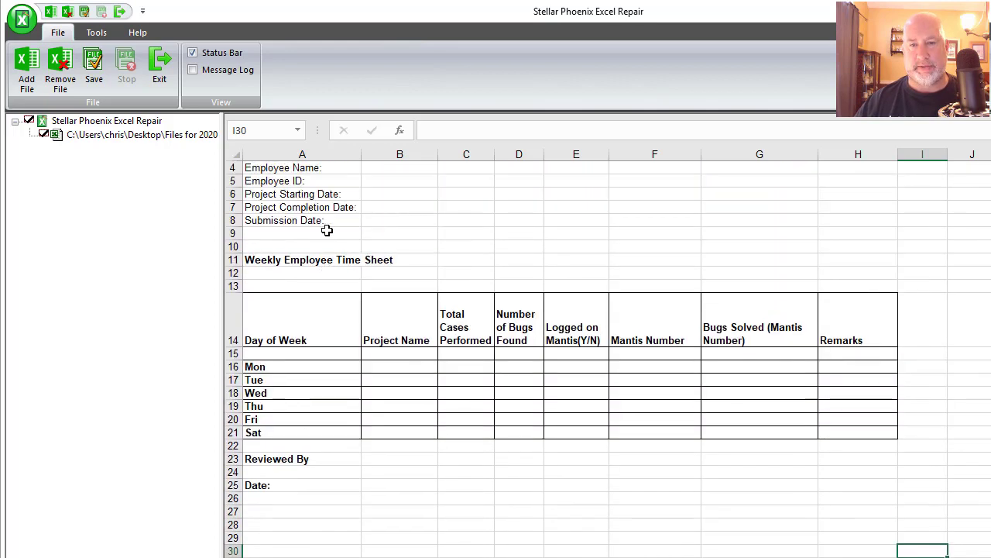
pyautogui.scroll(1, 326, 197)
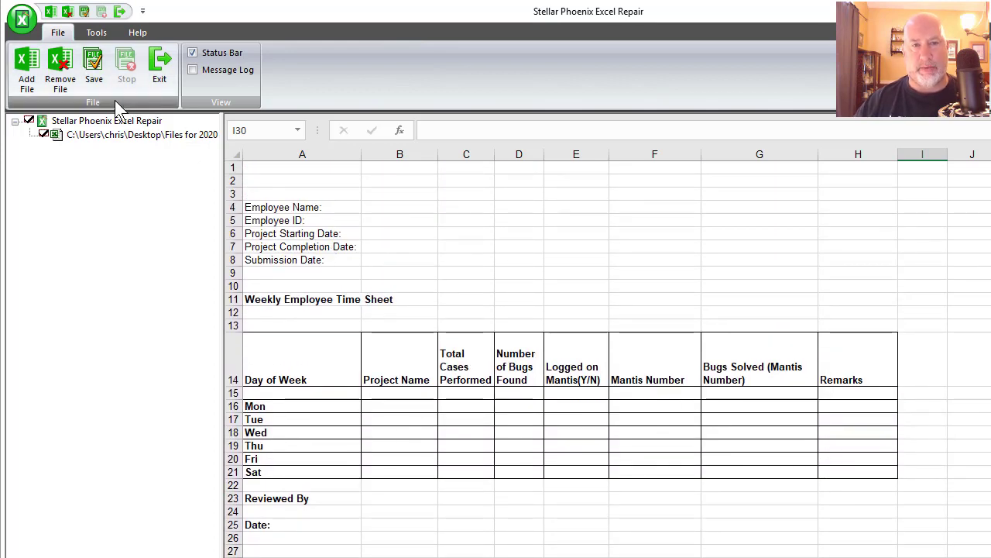
# Start saving, cancel the Advanced Options, then request to exit the program.
pyautogui.click(99, 84)
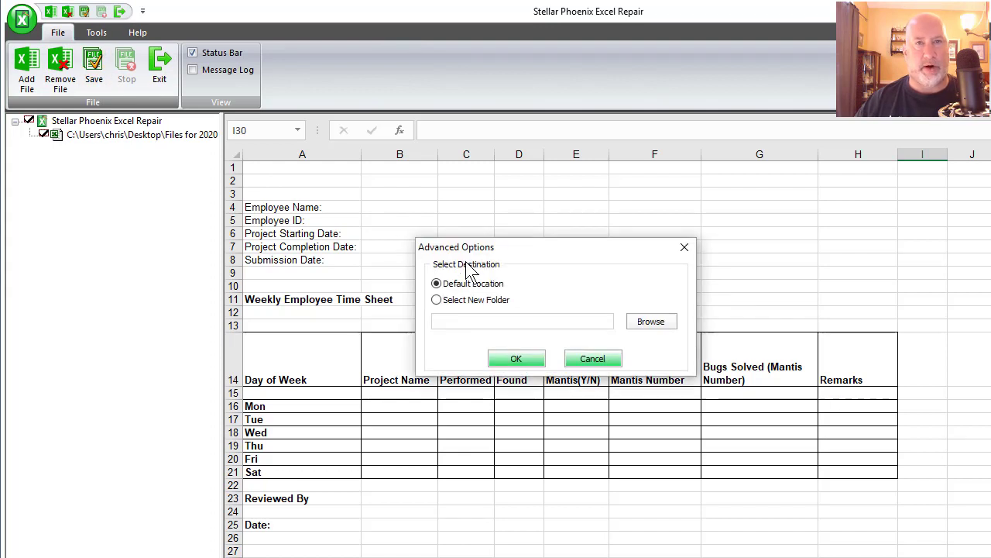
pyautogui.click(592, 359)
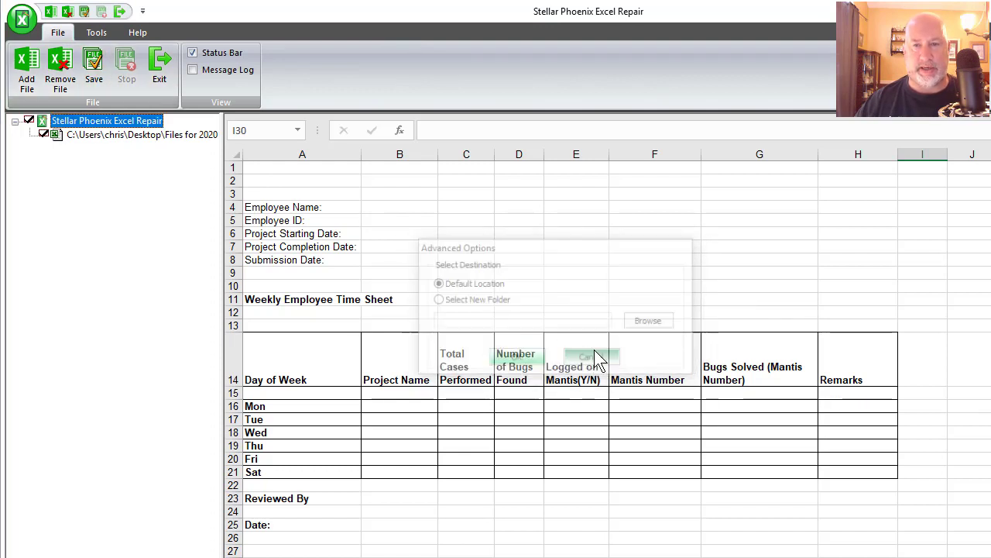
pyautogui.hotkey('alt', 'F4')
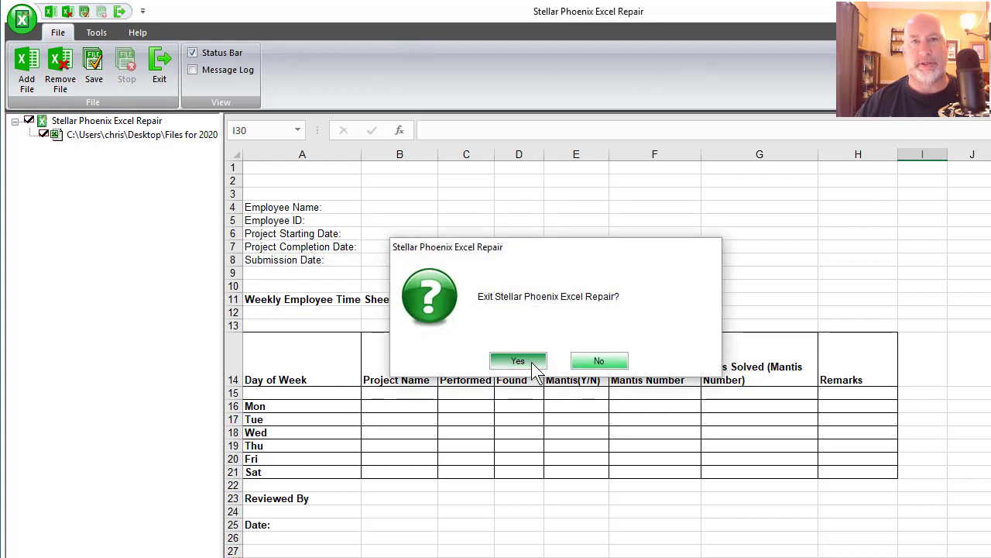
# Decline exiting, browse the Tools and Help ribbon tabs, and return to File.
pyautogui.click(597, 361)
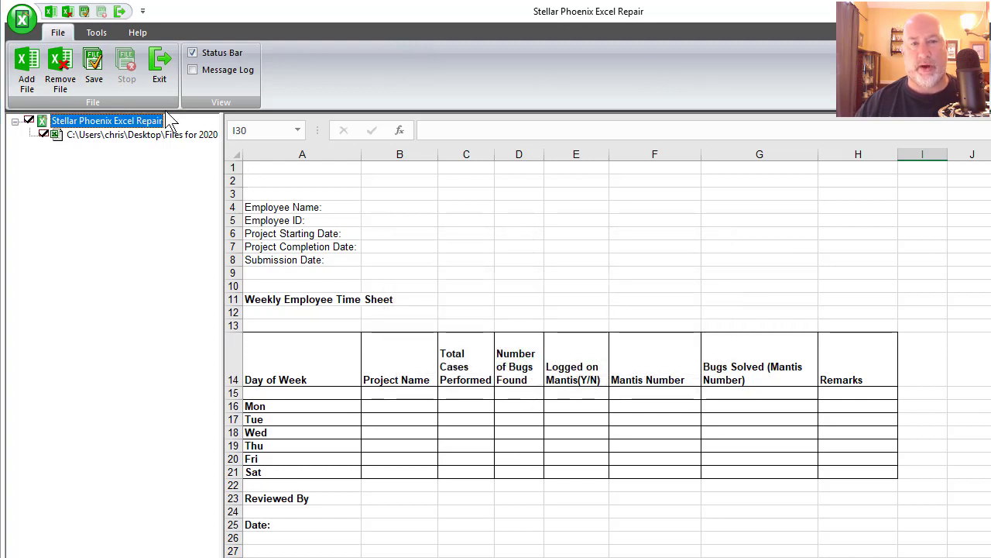
pyautogui.click(99, 33)
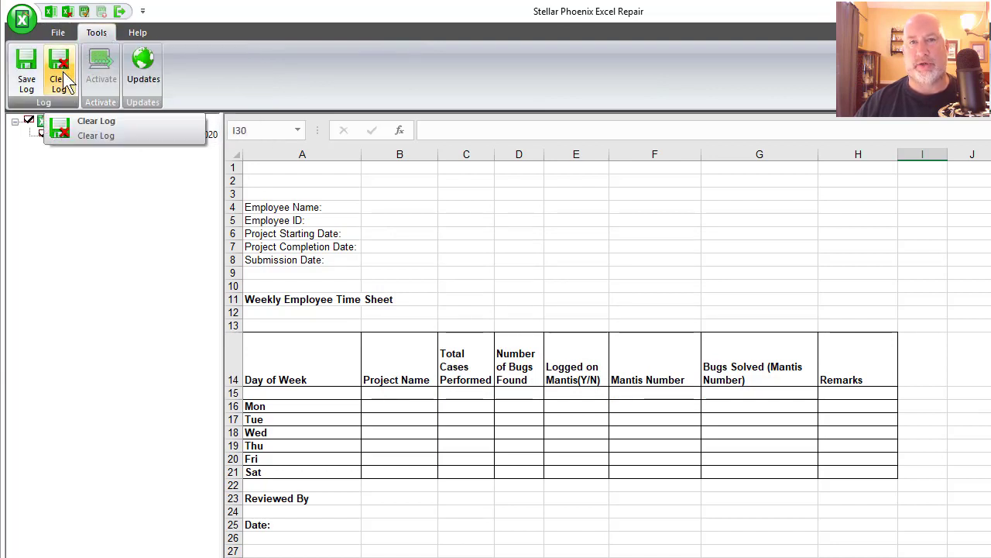
pyautogui.click(138, 37)
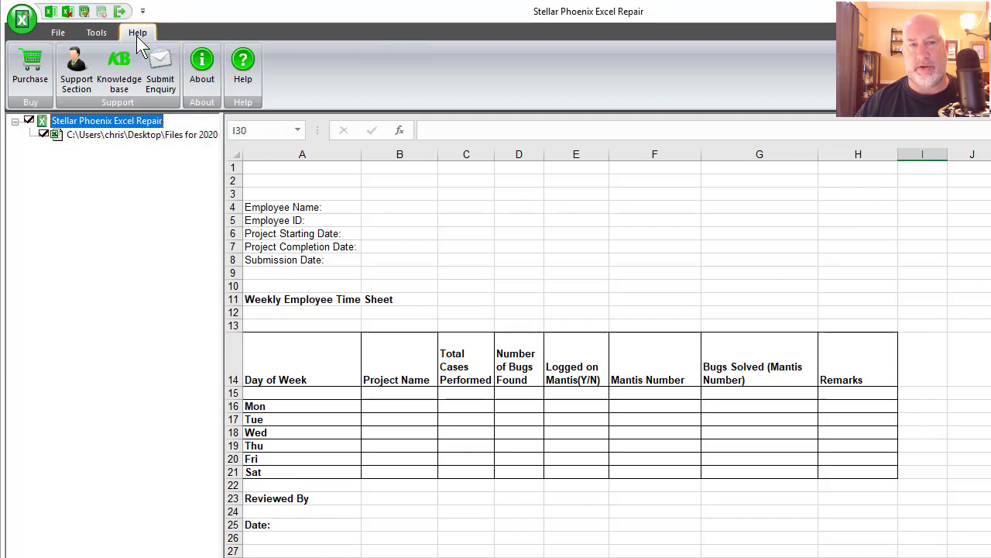
pyautogui.click(62, 36)
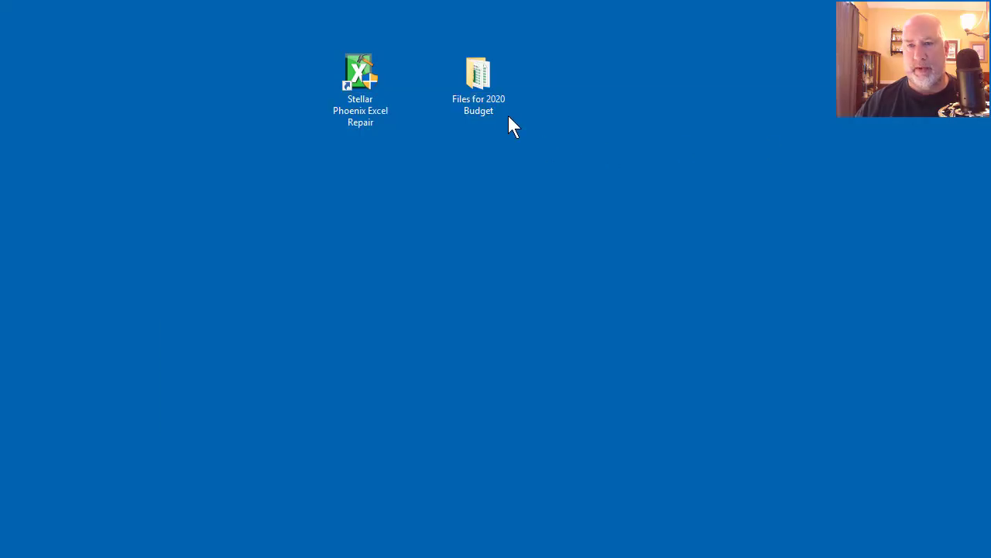
# Open Repaired_1_Timesheet.xls from the Files for 2020 Budget\ttt folder in Excel.
pyautogui.click(495, 90)
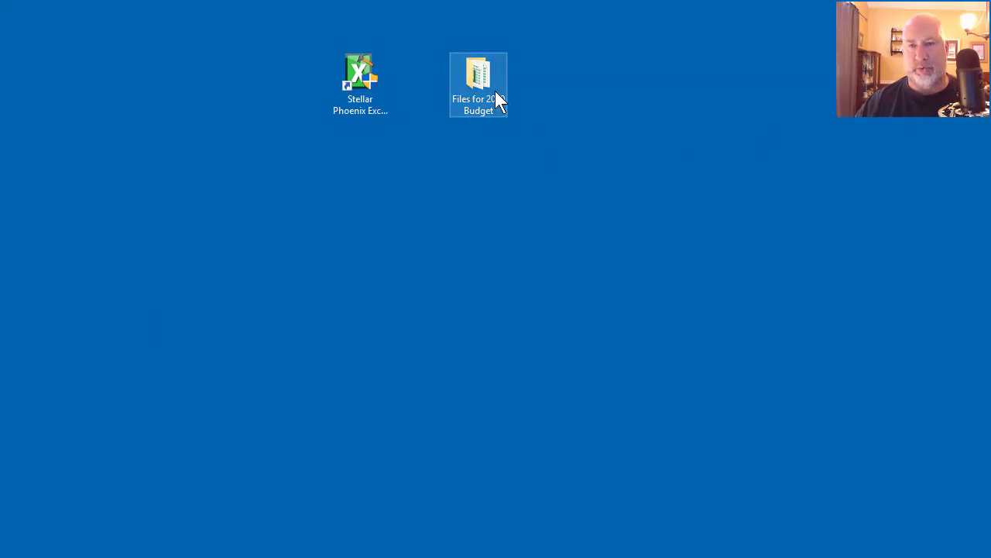
pyautogui.doubleClick(495, 91)
pyautogui.doubleClick(309, 163)
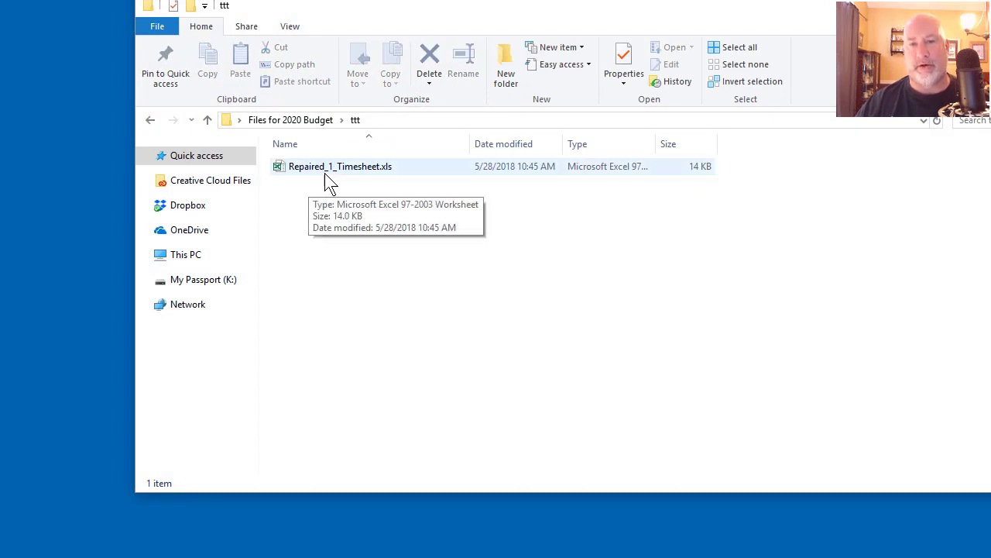
pyautogui.click(349, 170)
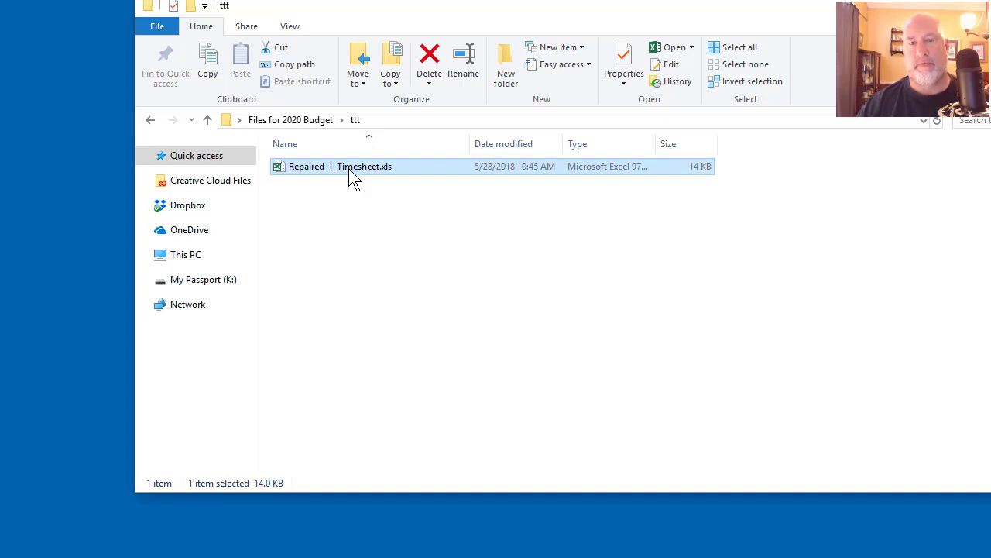
pyautogui.doubleClick(353, 171)
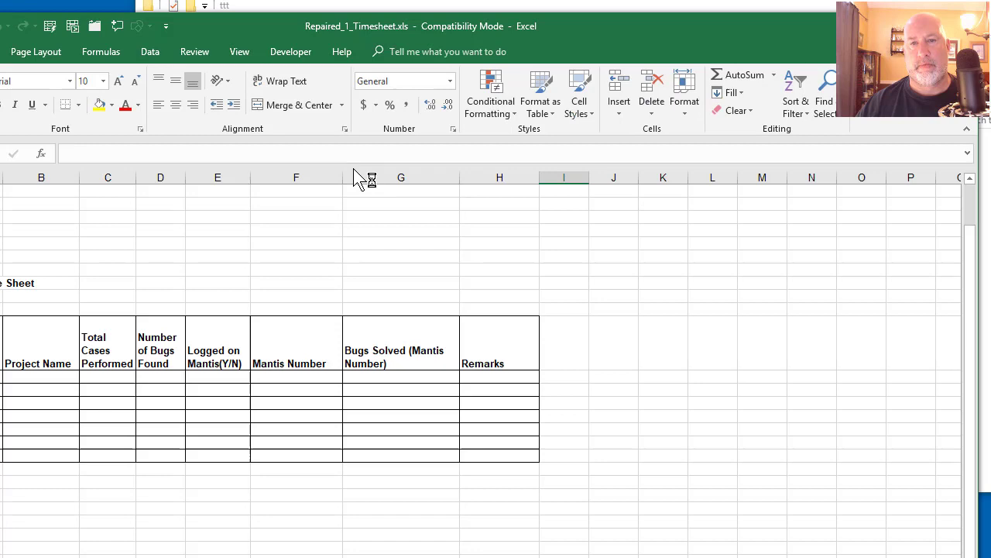
# Maximize Excel, scroll through the repaired time sheet from cell C4, then close it.
pyautogui.moveTo(256, 23); pyautogui.dragTo(418, 3)
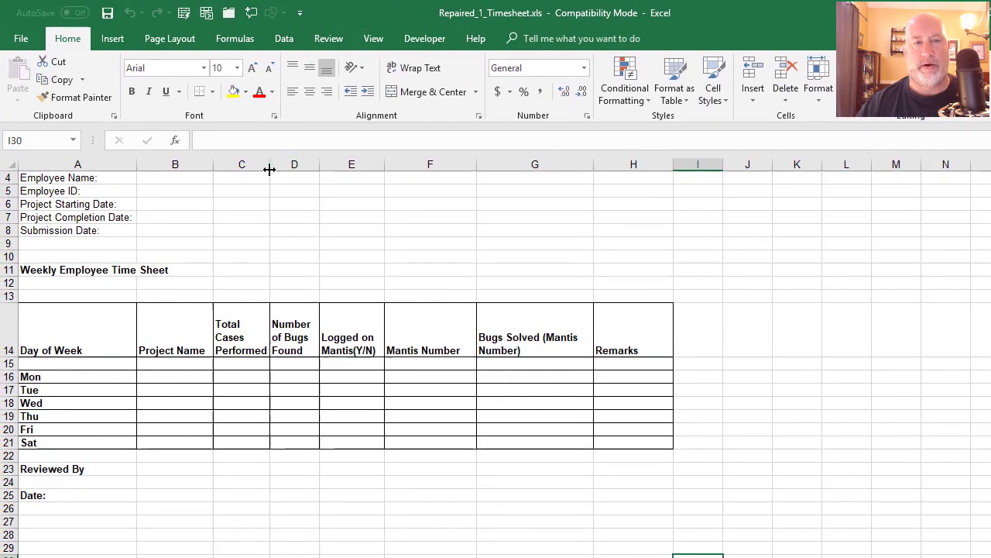
pyautogui.click(264, 177)
pyautogui.scroll(-2, 272, 186)
pyautogui.scroll(3, 272, 198)
pyautogui.scroll(-2, 272, 197)
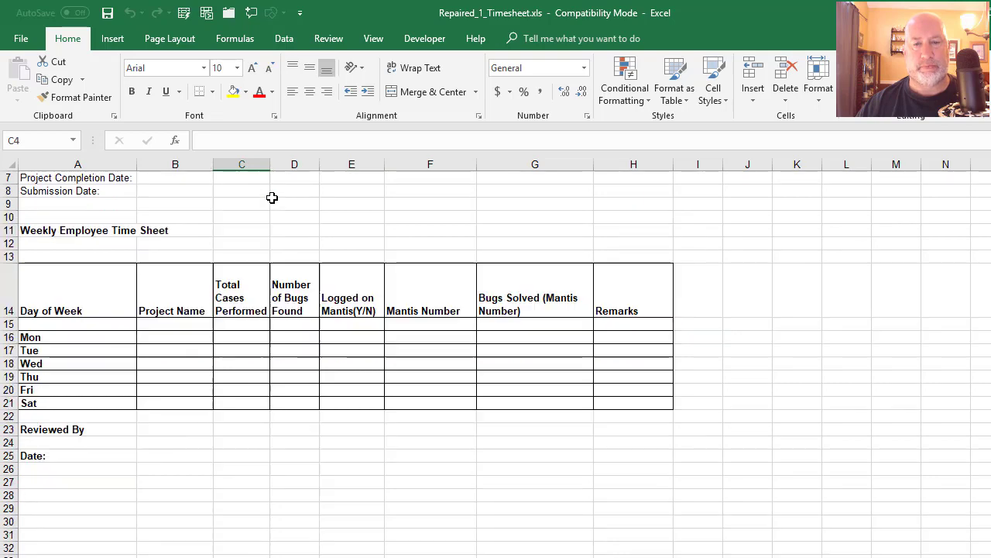
pyautogui.scroll(-8, 272, 198)
pyautogui.scroll(6, 272, 198)
pyautogui.scroll(4, 307, 224)
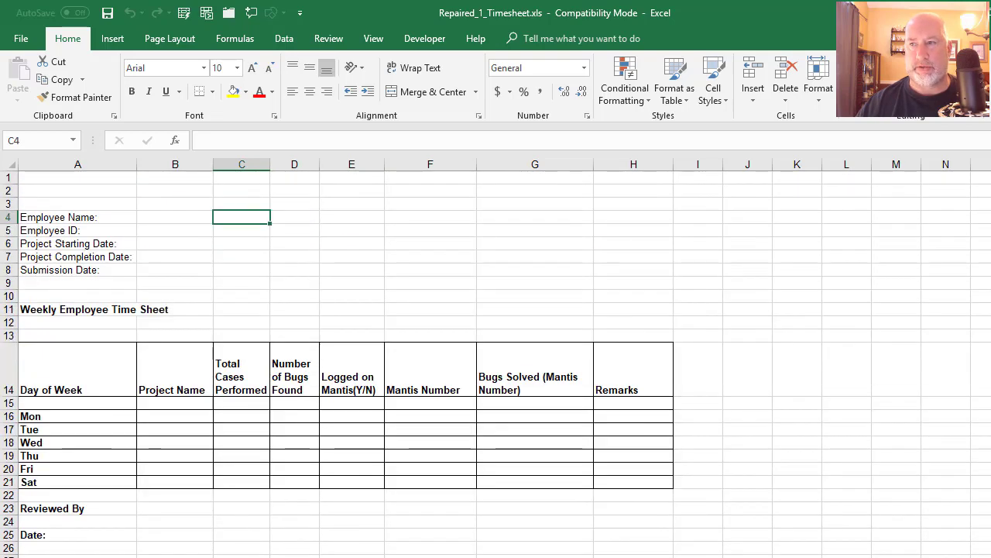
pyautogui.hotkey('alt', 'F4')
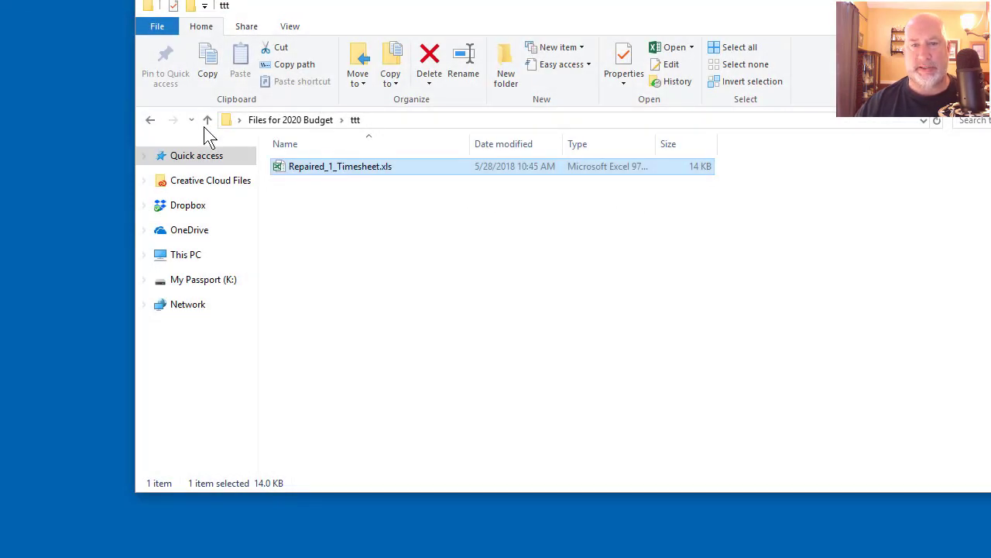
# Go up to Files for 2020 Budget and open the original Timesheet.xls past the format warning.
pyautogui.click(208, 120)
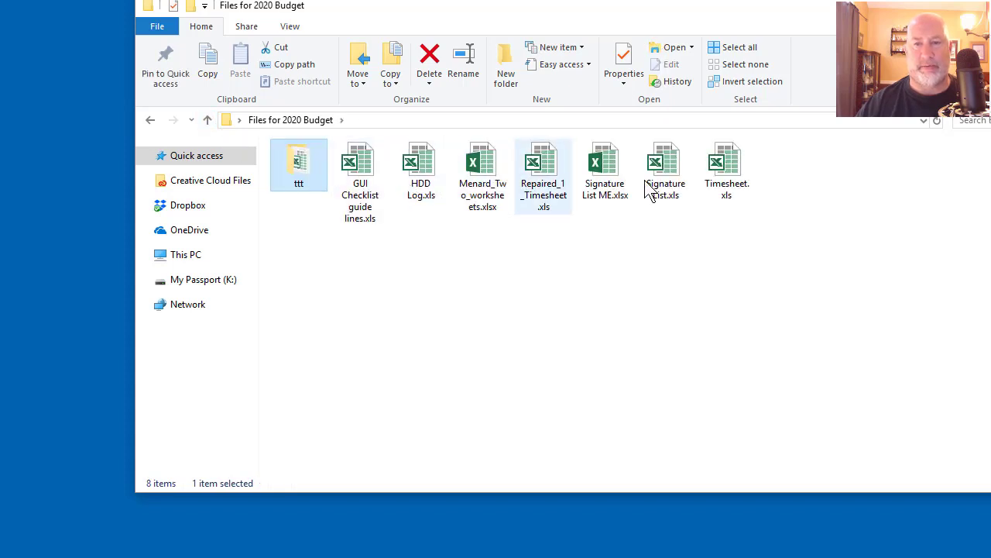
pyautogui.click(725, 174)
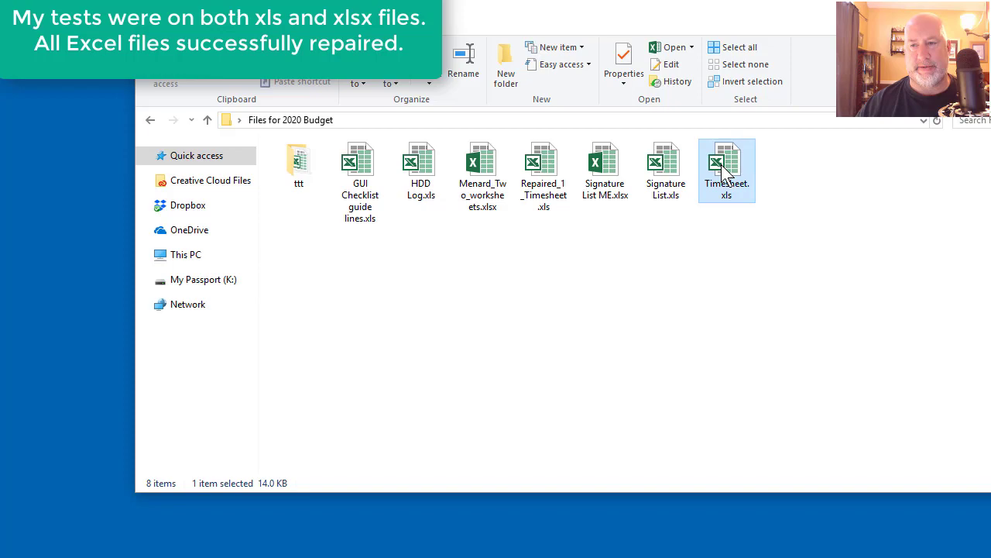
pyautogui.doubleClick(722, 170)
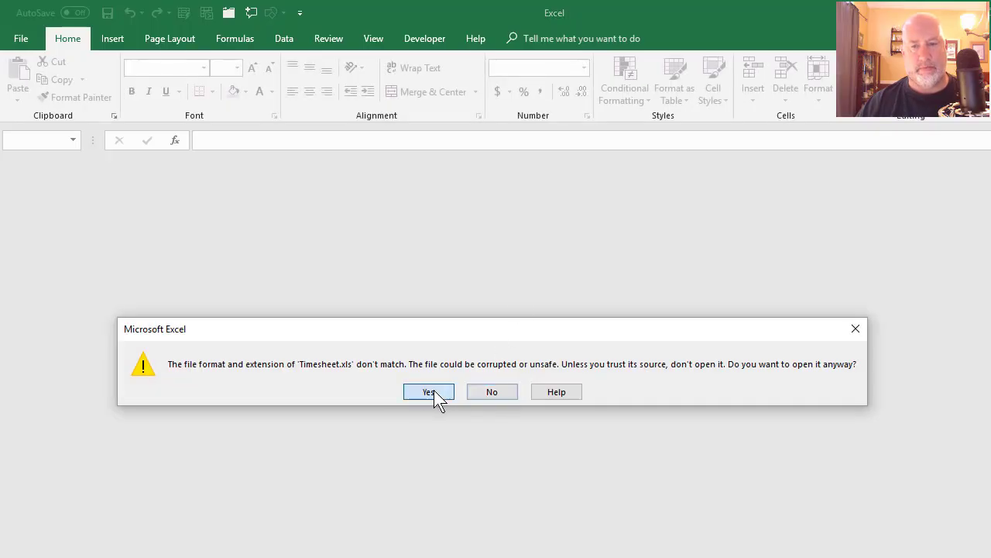
pyautogui.click(433, 390)
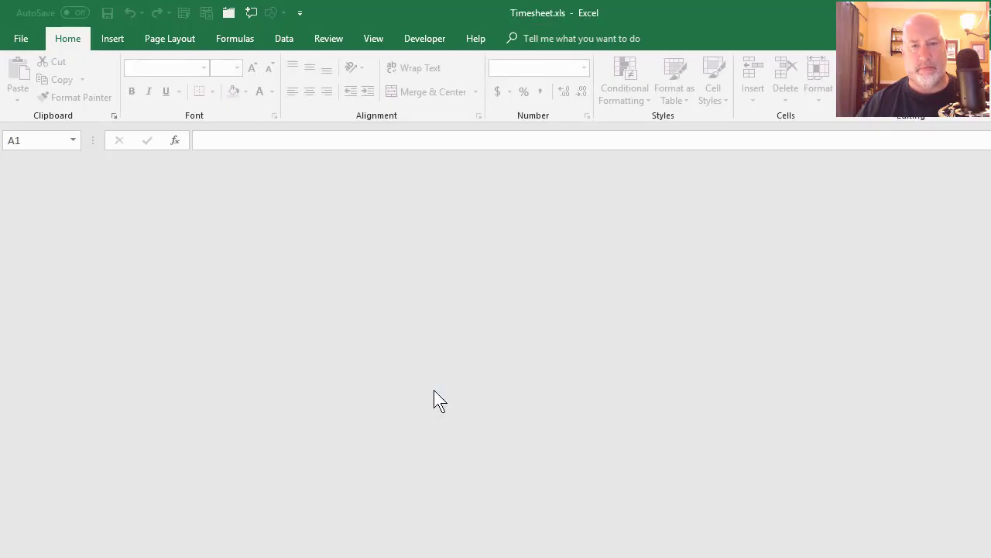